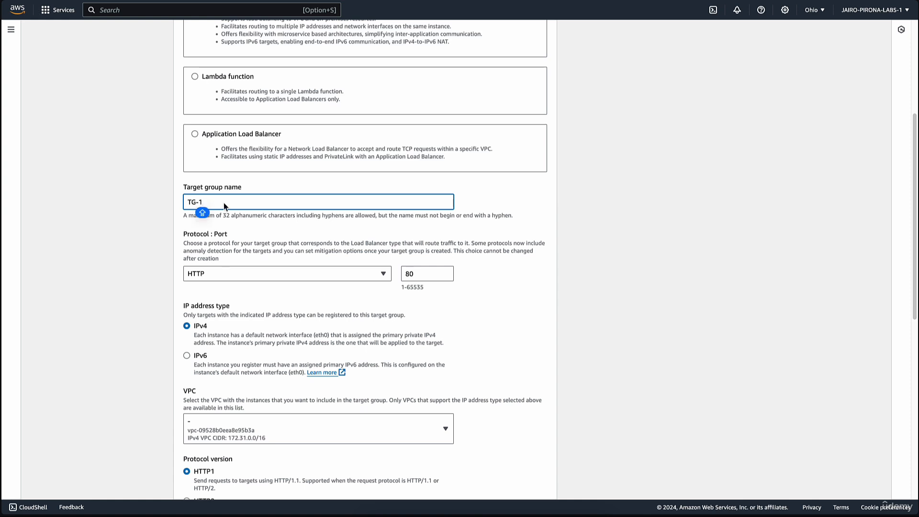
# Complete the target group name as TG-1-FTP and choose TCP as its protocol.
pyautogui.write('-FTP')
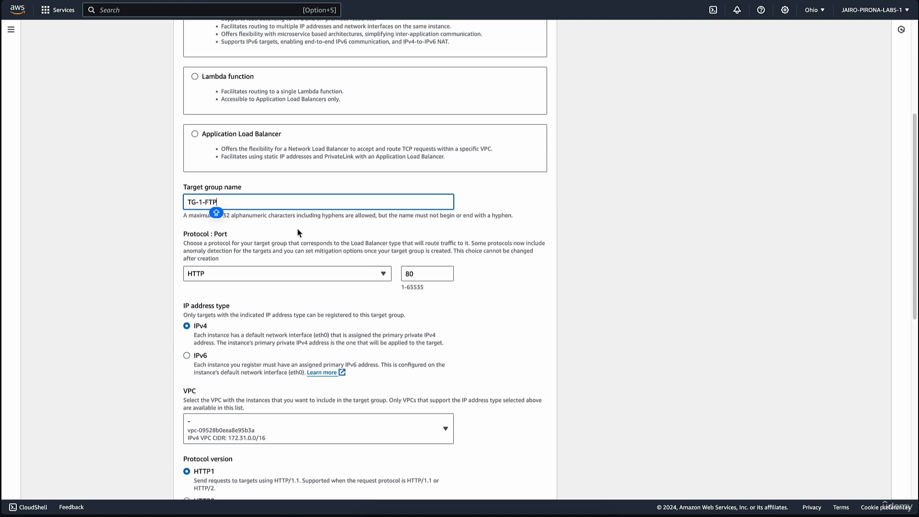
pyautogui.scroll(-1, 268, 235)
pyautogui.click(241, 249)
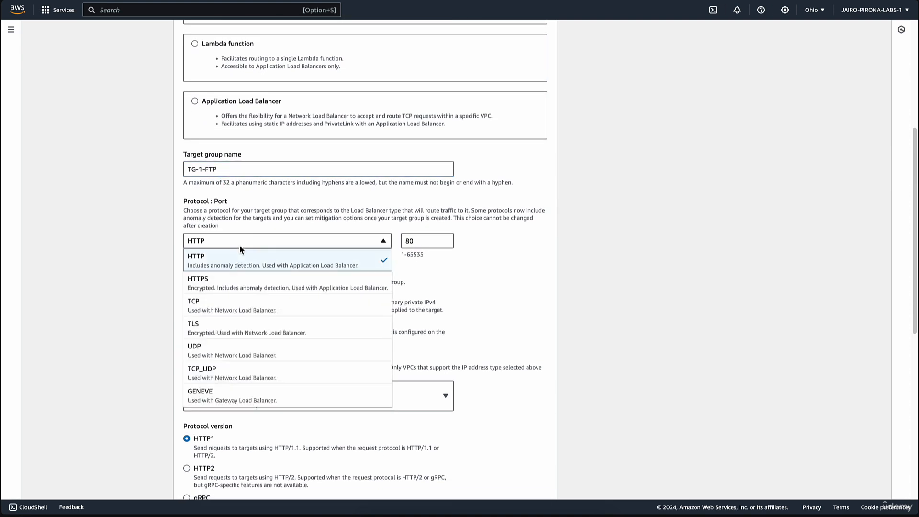
pyautogui.click(240, 247)
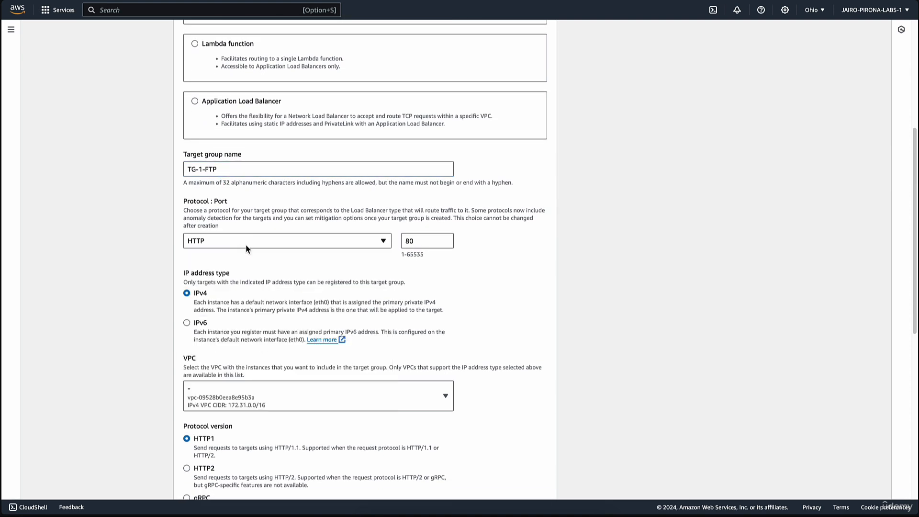
pyautogui.click(248, 245)
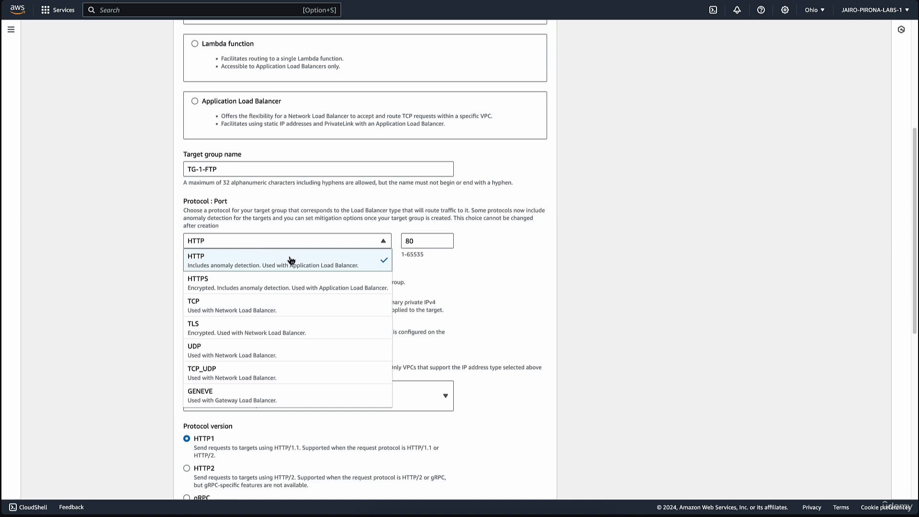
pyautogui.click(343, 244)
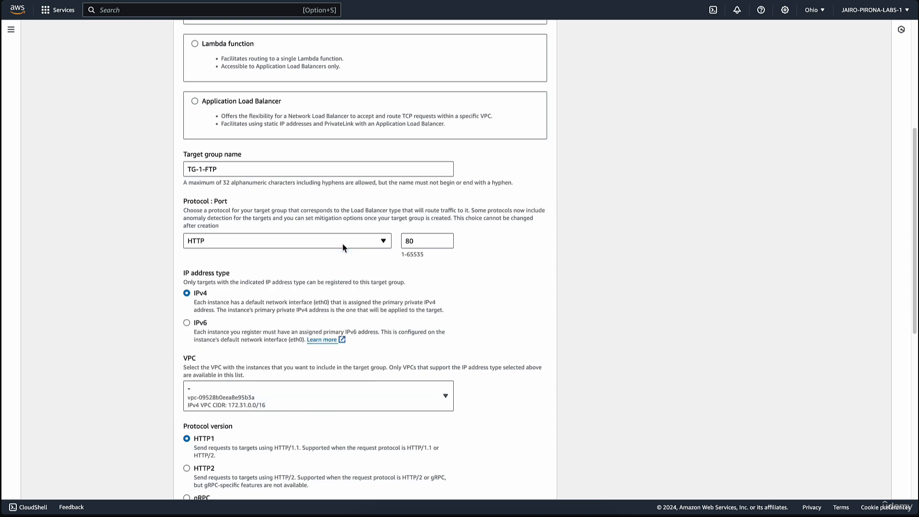
pyautogui.click(312, 243)
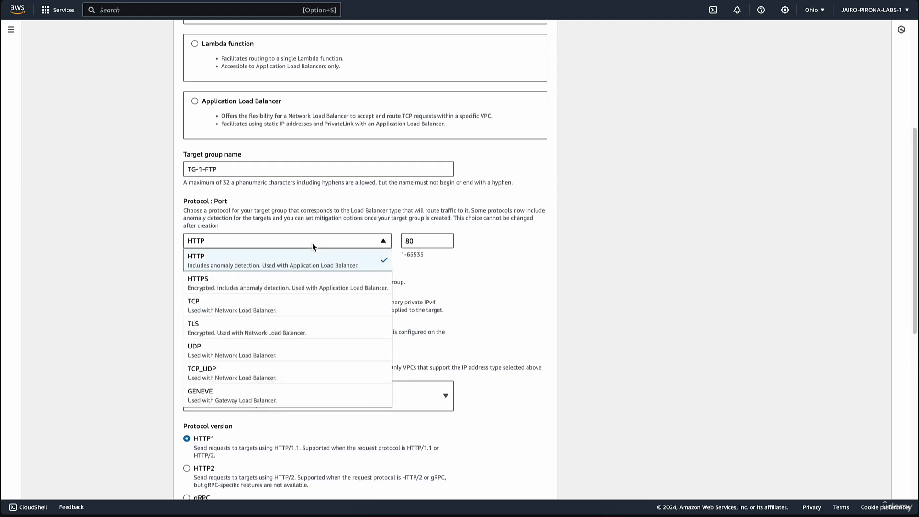
pyautogui.click(270, 309)
# Set the port of the TG-1-FTP target group to 21.
pyautogui.click(446, 241)
pyautogui.doubleClick(426, 248)
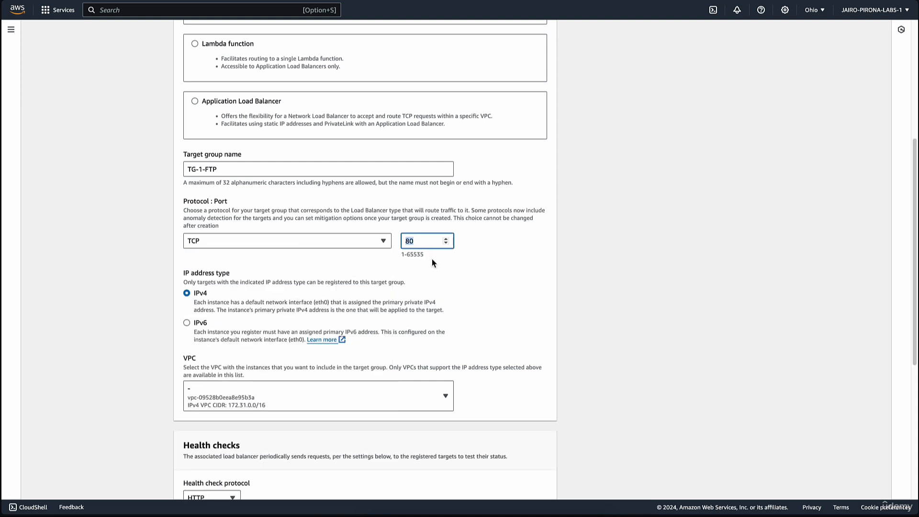
pyautogui.click(486, 285)
# Select the VPC with CIDR 172.31.0.0/16, set the health check protocol to TCP, and proceed to target registration.
pyautogui.scroll(-5, 418, 277)
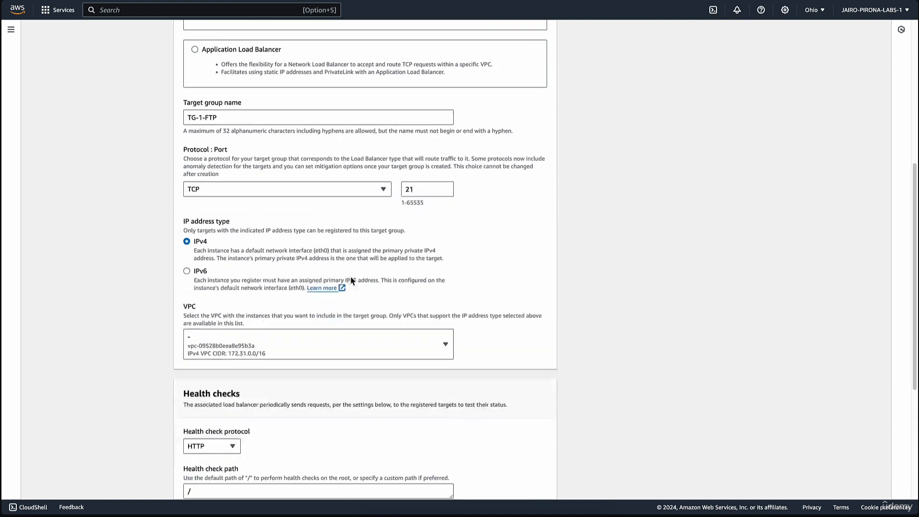
pyautogui.click(286, 269)
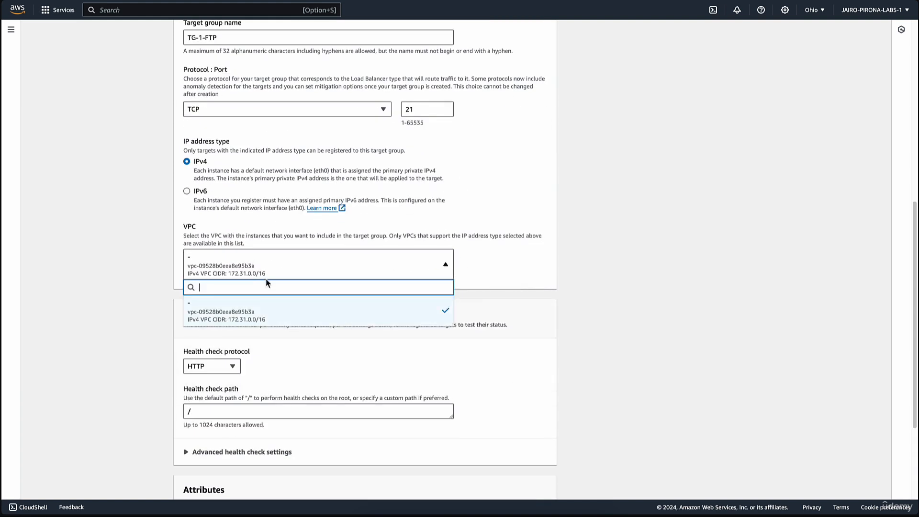
pyautogui.click(269, 318)
pyautogui.scroll(-5, 324, 325)
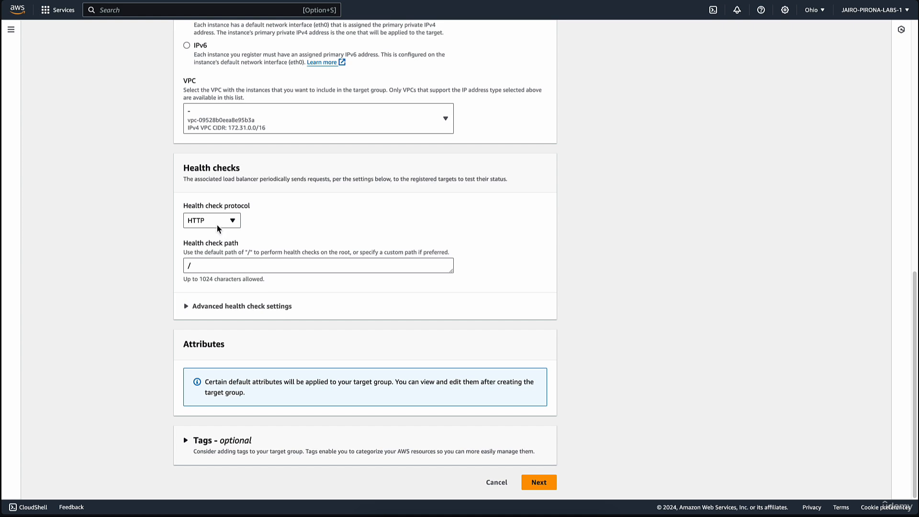
pyautogui.click(218, 227)
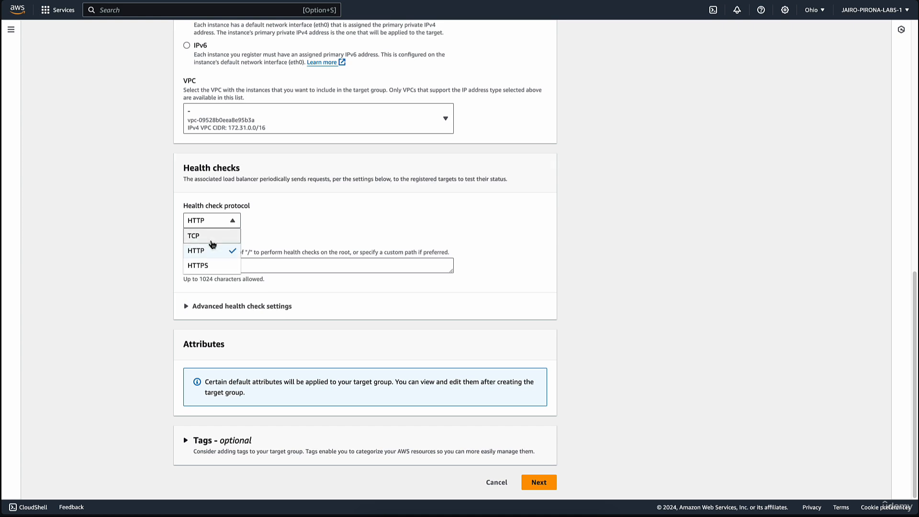
pyautogui.click(212, 238)
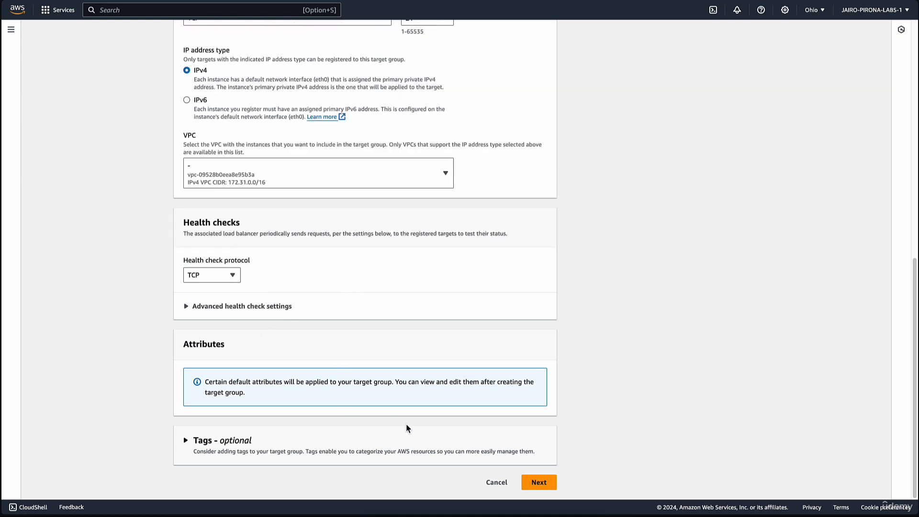
pyautogui.click(541, 483)
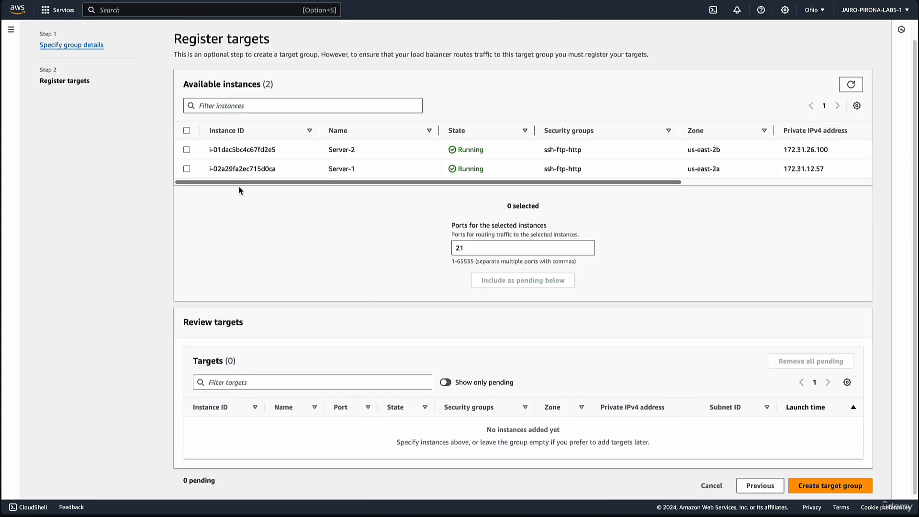
# Add Server-1 and Server-2 as pending targets on port 21 and create the TG-1-FTP target group.
pyautogui.click(187, 131)
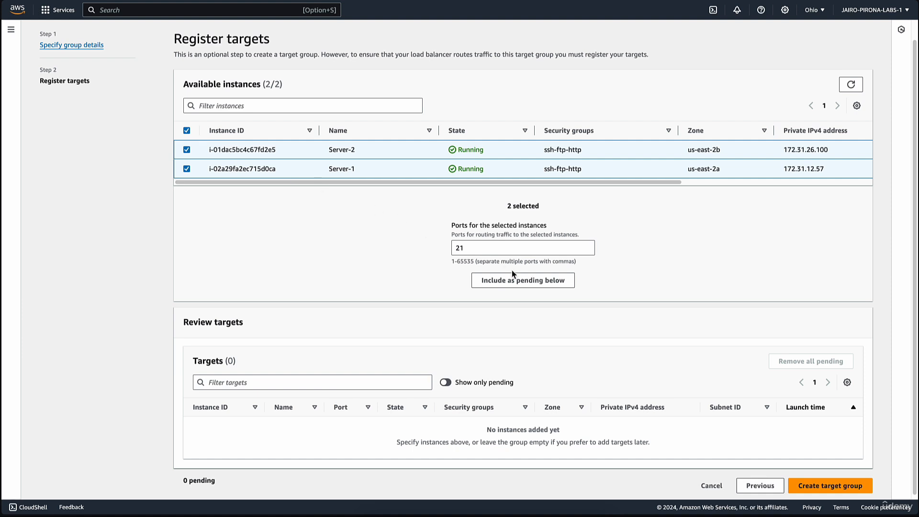
pyautogui.click(530, 280)
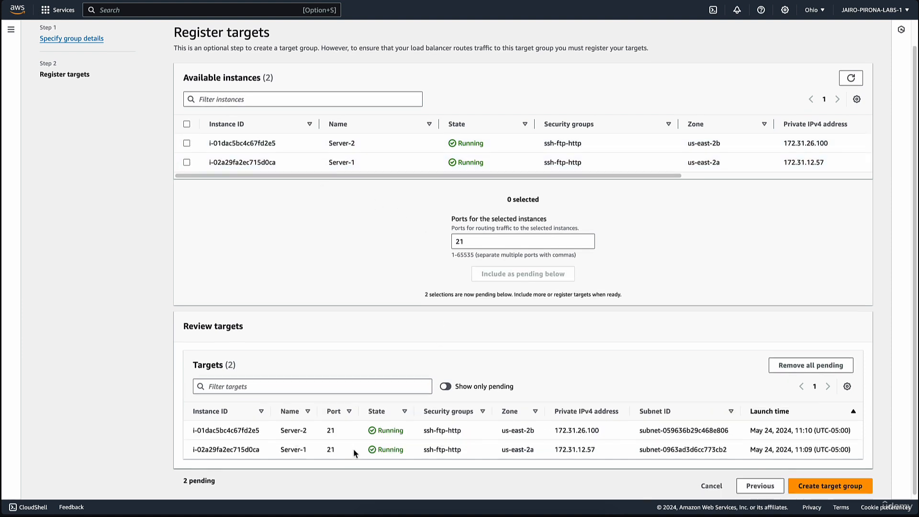
pyautogui.scroll(-1, 353, 449)
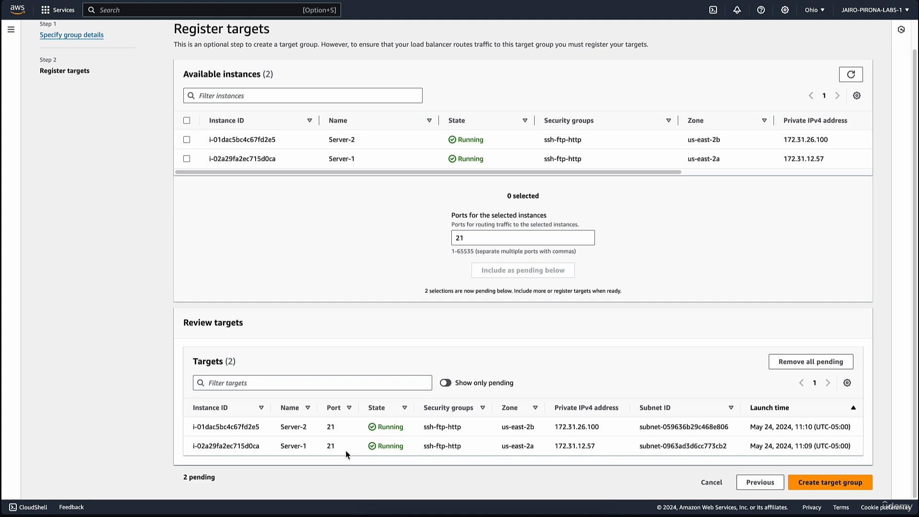
pyautogui.click(827, 487)
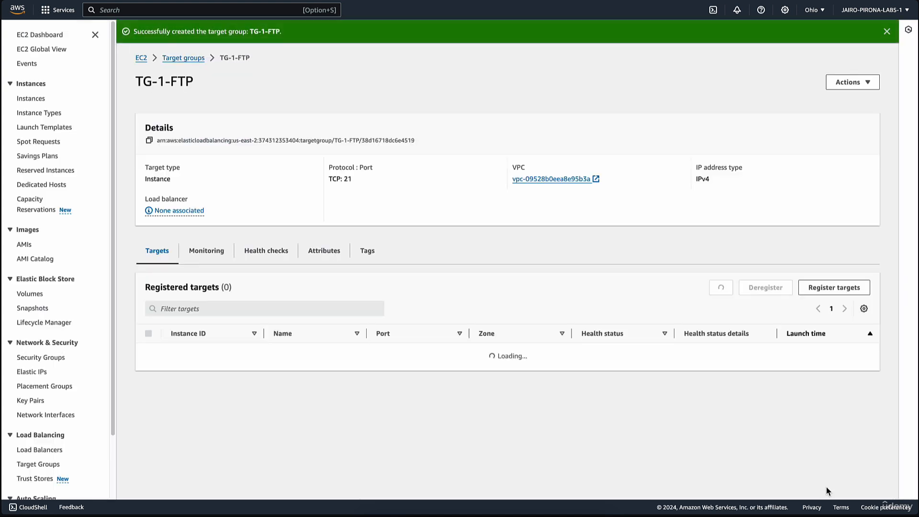
# Start a second target group for instances and name it TG-2-HTTP.
pyautogui.click(191, 58)
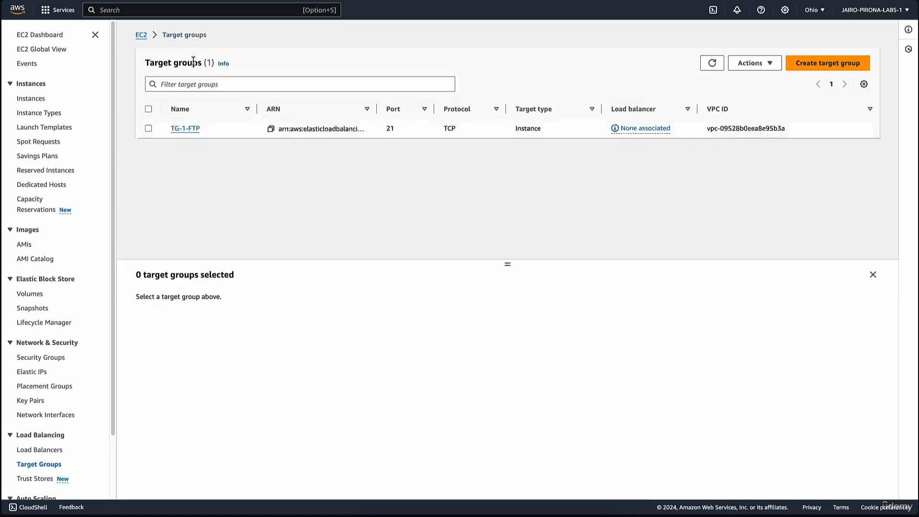
pyautogui.click(819, 64)
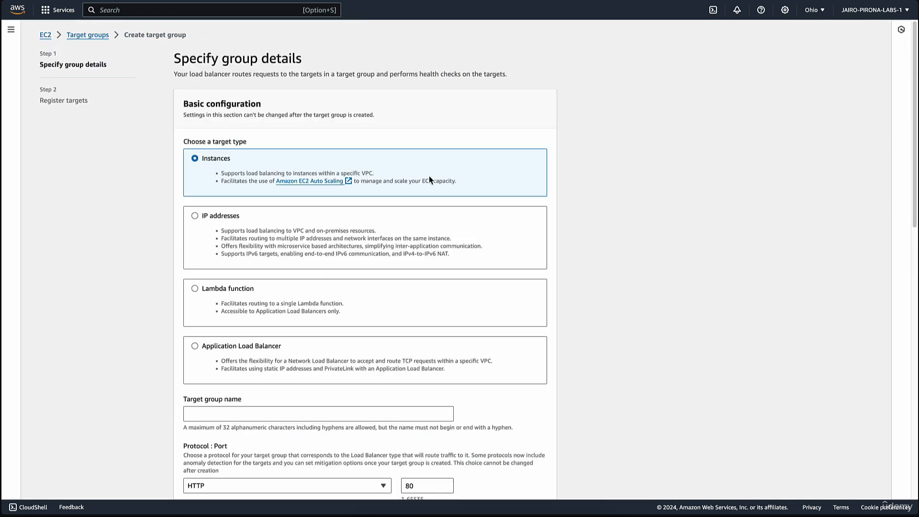
pyautogui.scroll(-6, 429, 178)
pyautogui.click(209, 131)
pyautogui.write('T')
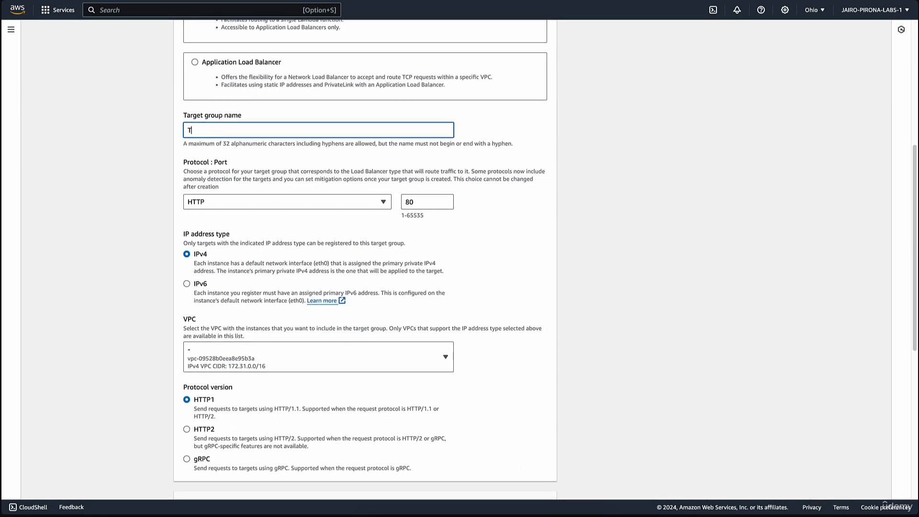
pyautogui.write('G-2-HTTP')
pyautogui.click(225, 204)
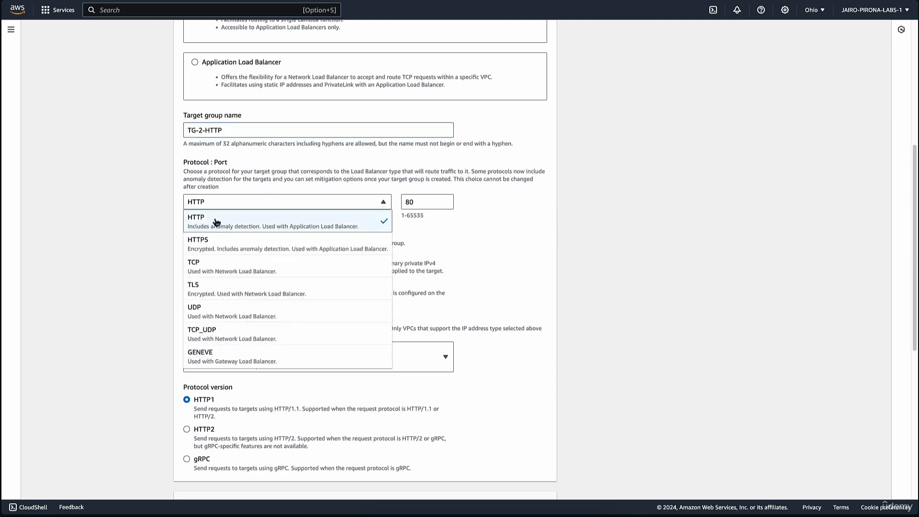
pyautogui.click(225, 264)
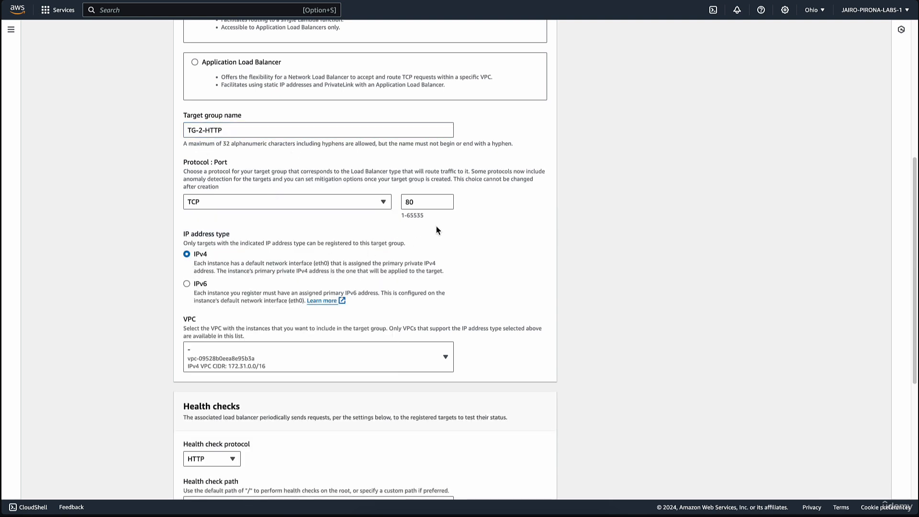
pyautogui.click(216, 201)
pyautogui.click(218, 220)
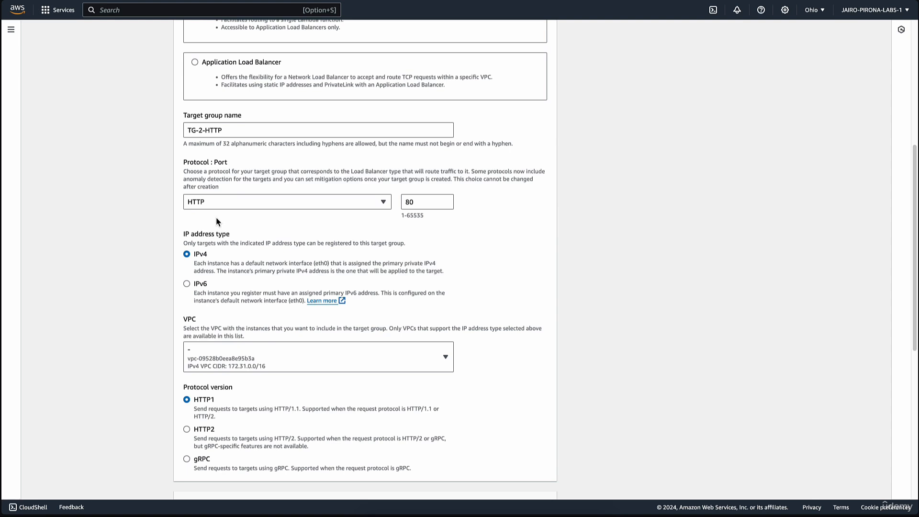
# Set the protocol of the TG-2-HTTP target group to TCP with port 80.
pyautogui.click(225, 203)
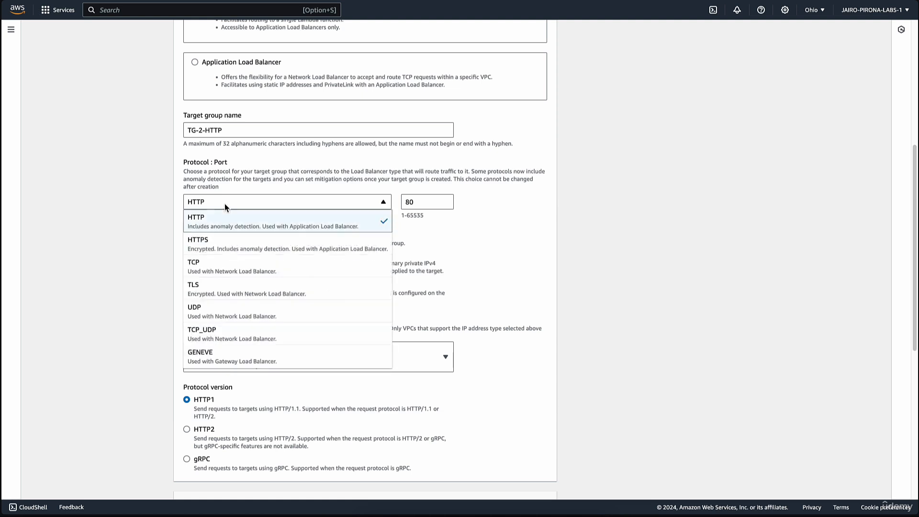
pyautogui.click(228, 266)
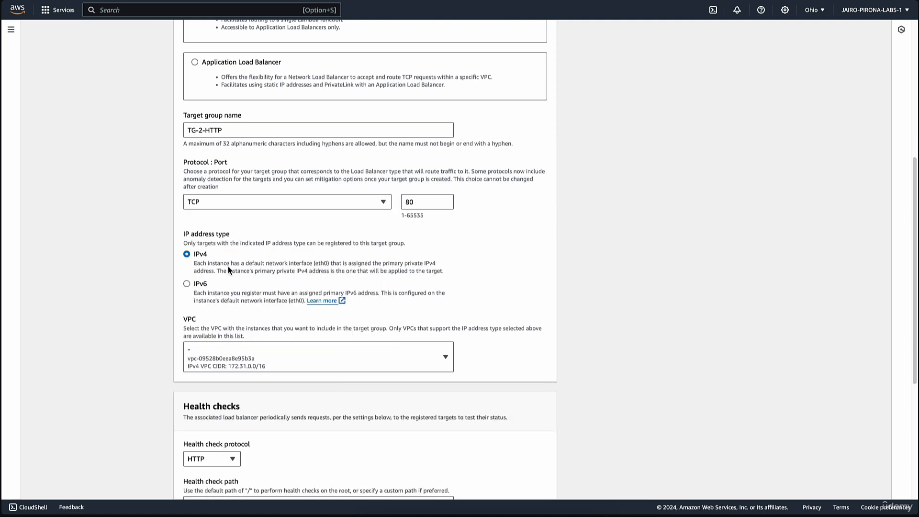
pyautogui.click(419, 203)
pyautogui.doubleClick(419, 202)
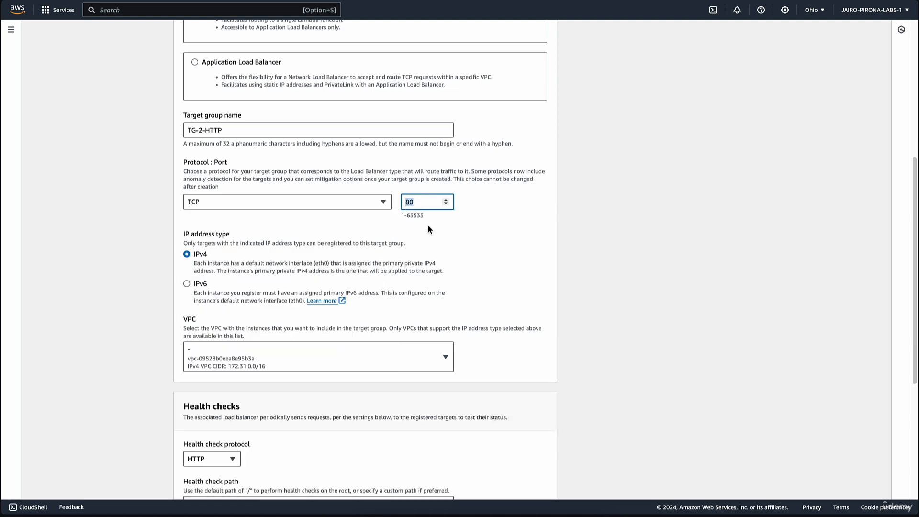
# Select the VPC with CIDR 172.31.0.0/16 for TG-2-HTTP and proceed to target registration.
pyautogui.scroll(-3, 313, 263)
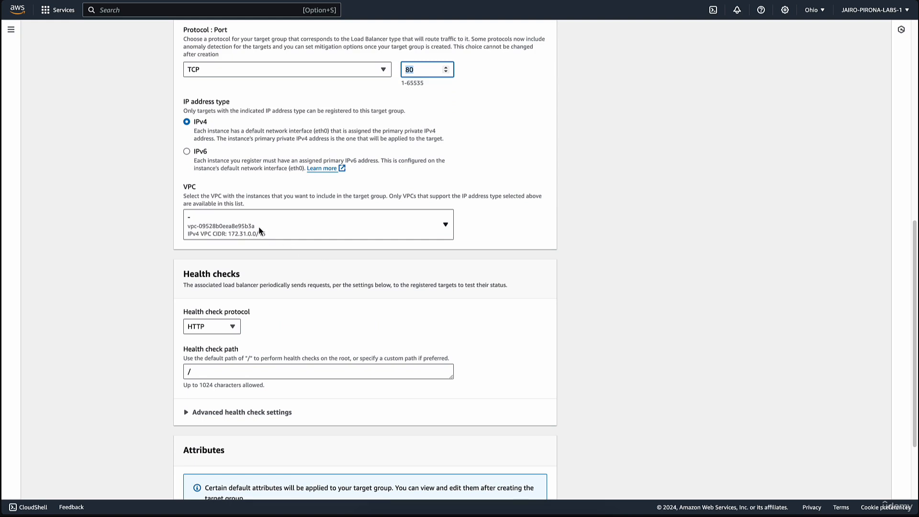
pyautogui.click(261, 231)
pyautogui.click(319, 276)
pyautogui.scroll(-3, 321, 280)
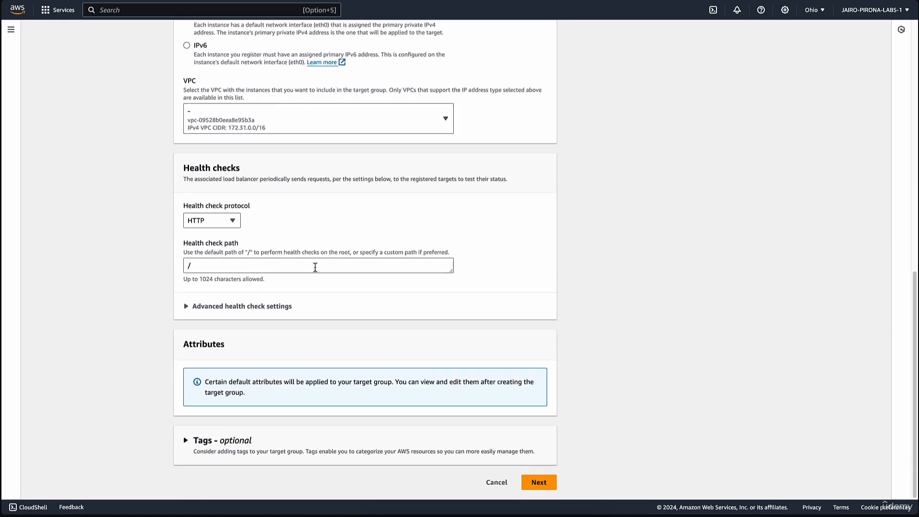
pyautogui.click(536, 483)
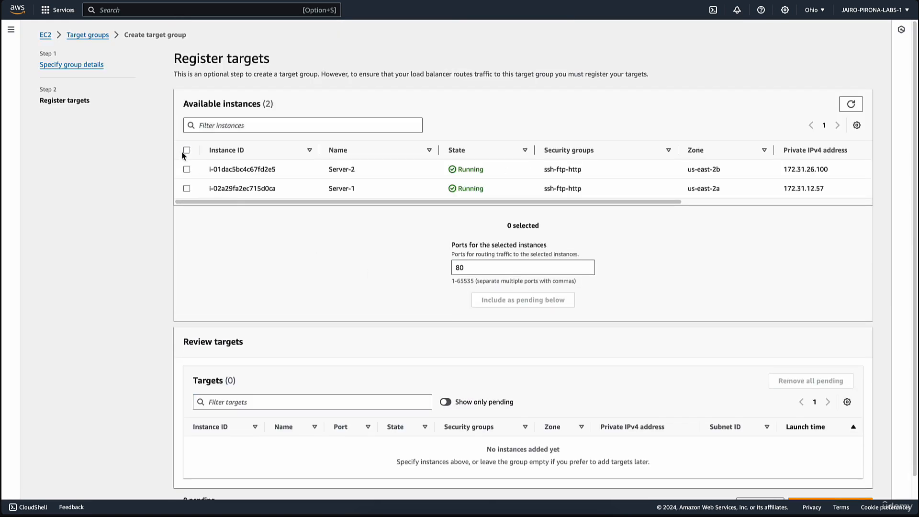
# Add Server-1 and Server-2 as pending targets on port 80 and create the TG-2-HTTP target group.
pyautogui.click(184, 150)
pyautogui.click(513, 302)
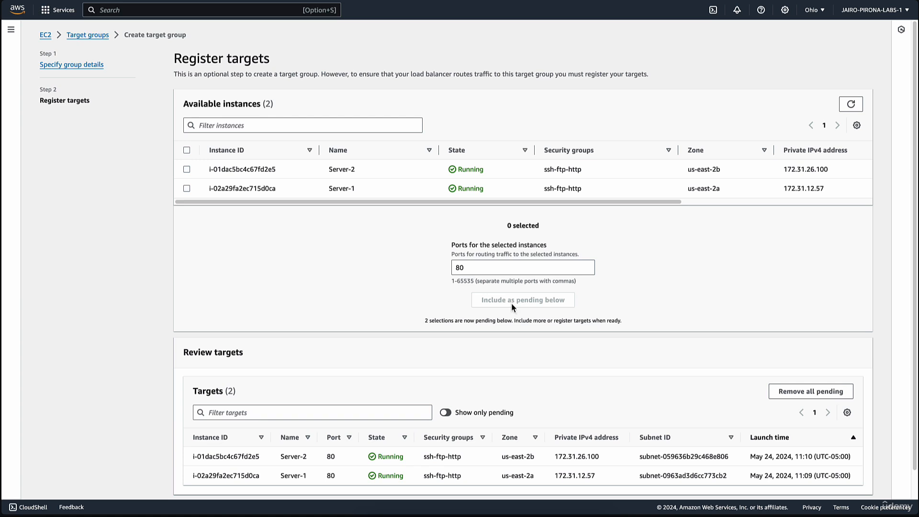
pyautogui.scroll(-1, 383, 418)
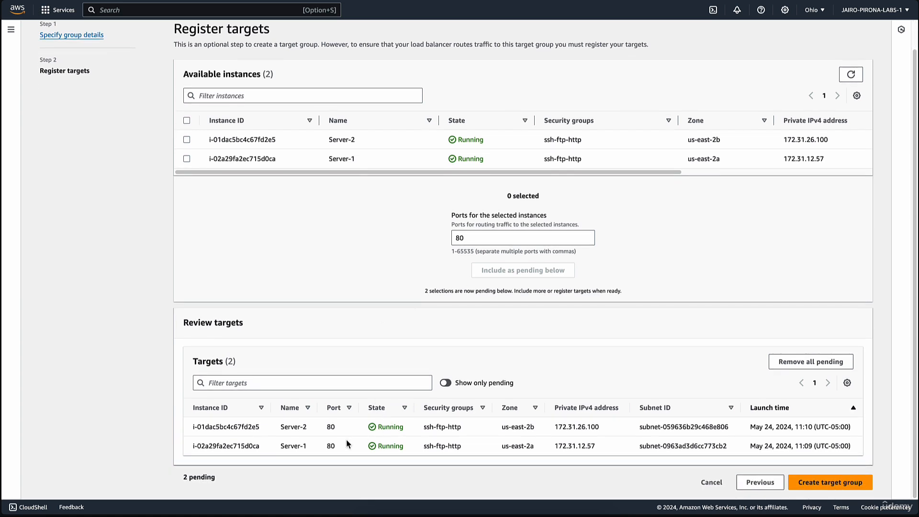
pyautogui.click(819, 482)
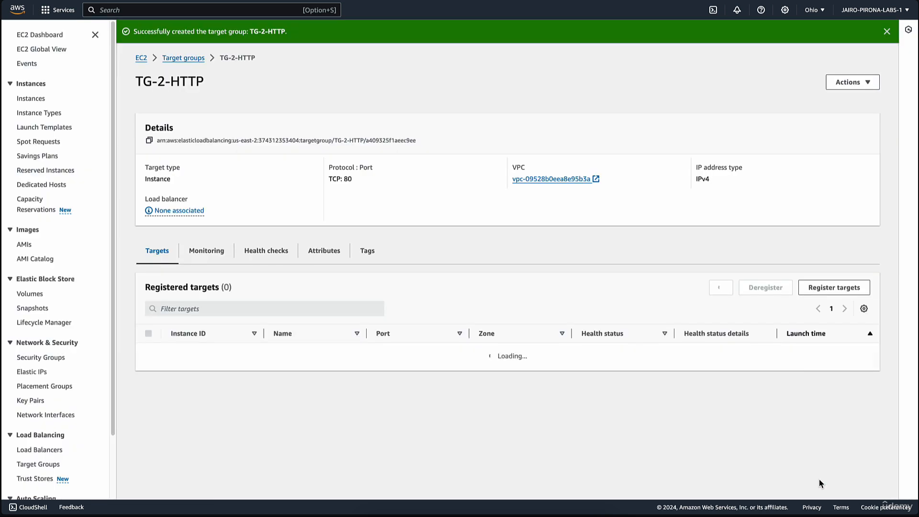
# Dismiss the success message and examine TG-2-HTTP's details, its target distribution by Availability Zone, and its registered targets.
pyautogui.click(887, 32)
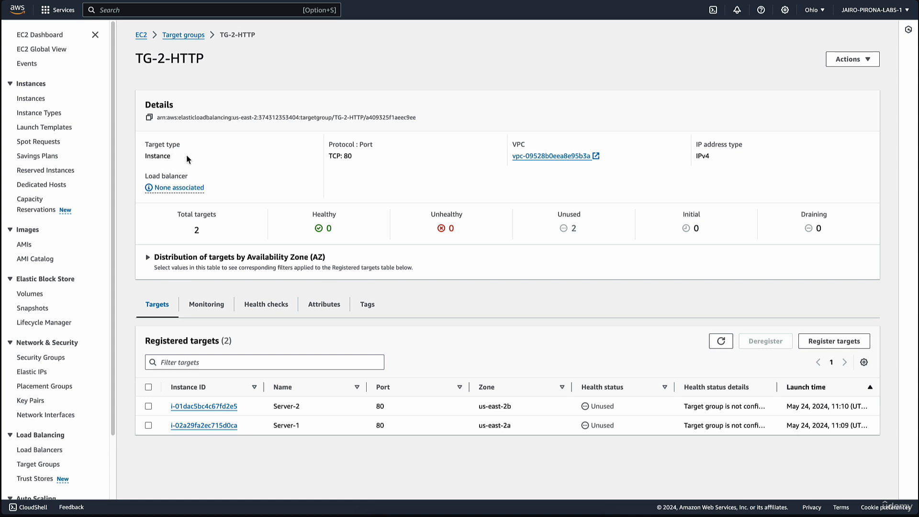
pyautogui.moveTo(145, 156); pyautogui.dragTo(202, 162)
pyautogui.click(342, 166)
pyautogui.click(214, 259)
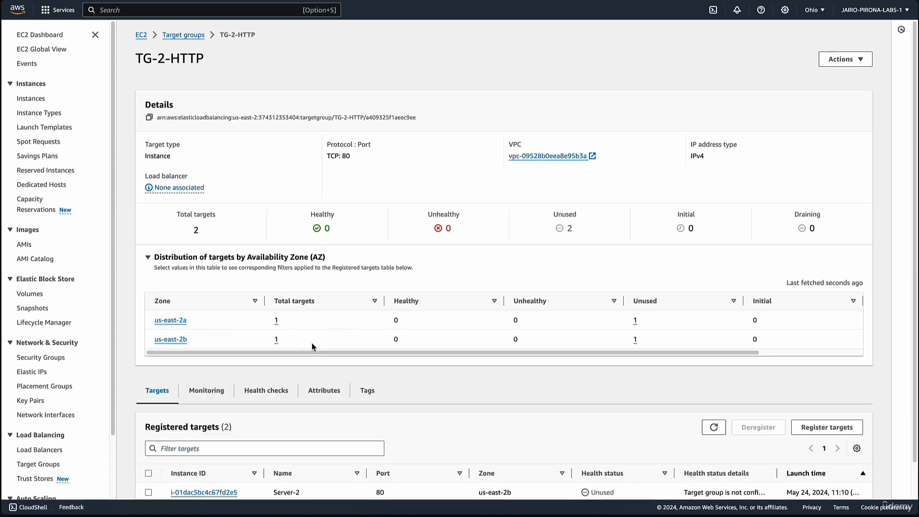
pyautogui.scroll(-2, 353, 312)
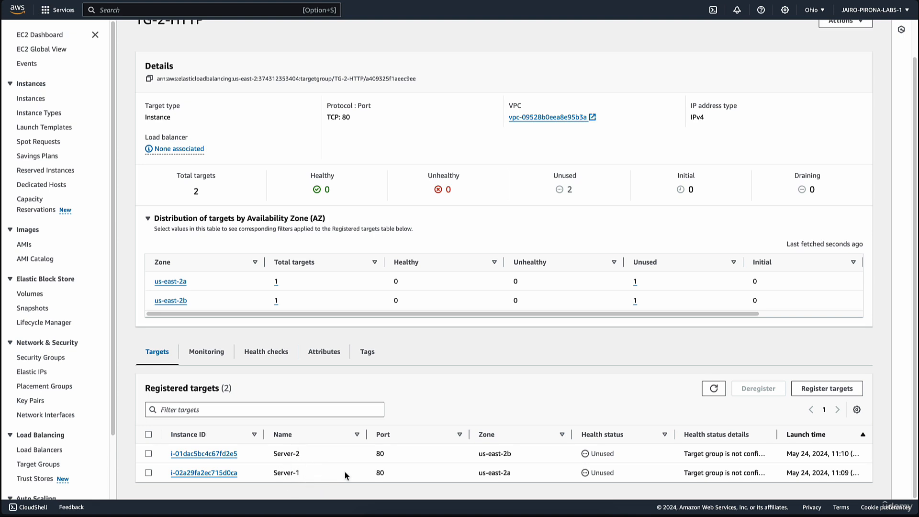
# Review the monitoring charts, health check settings and attributes of the TG-2-HTTP target group.
pyautogui.click(211, 356)
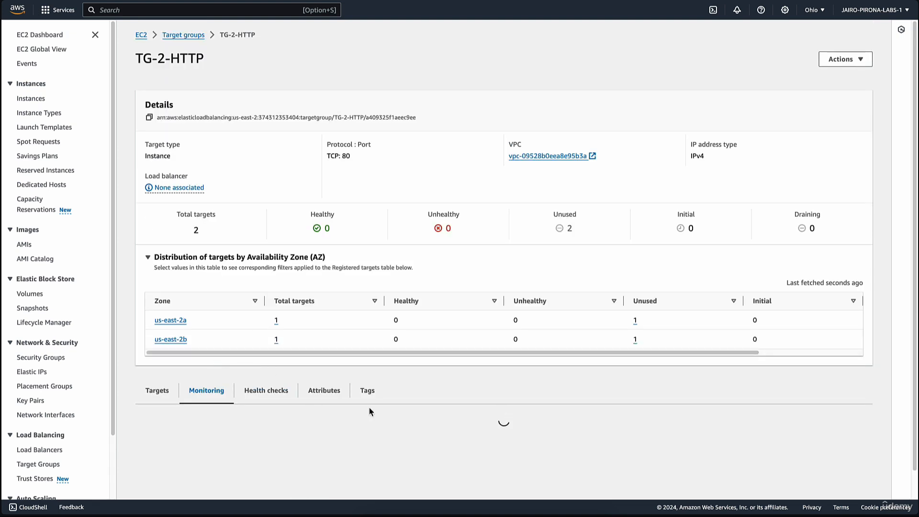
pyautogui.scroll(-2, 556, 426)
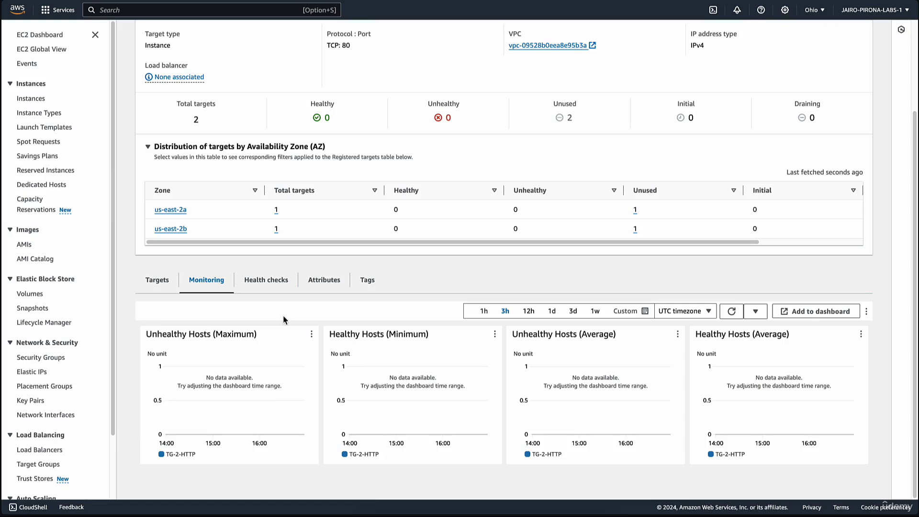
pyautogui.click(267, 280)
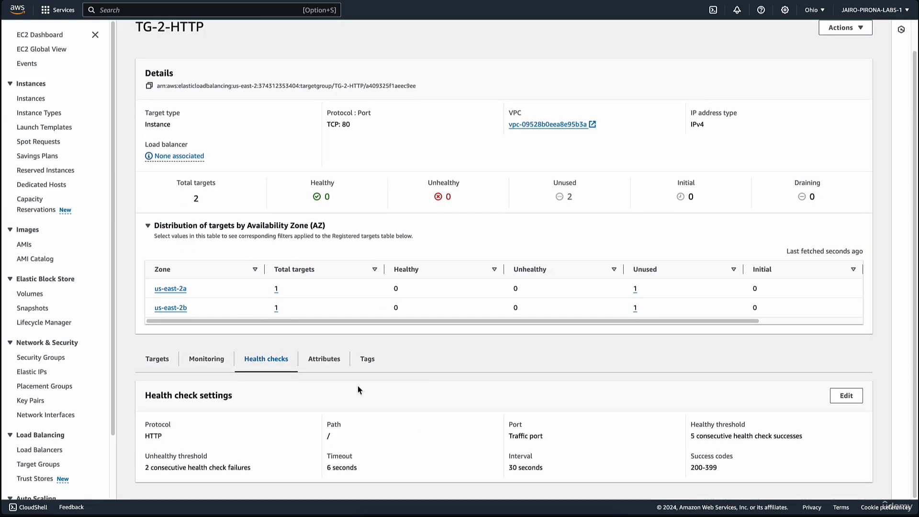
pyautogui.click(323, 389)
pyautogui.scroll(-3, 324, 246)
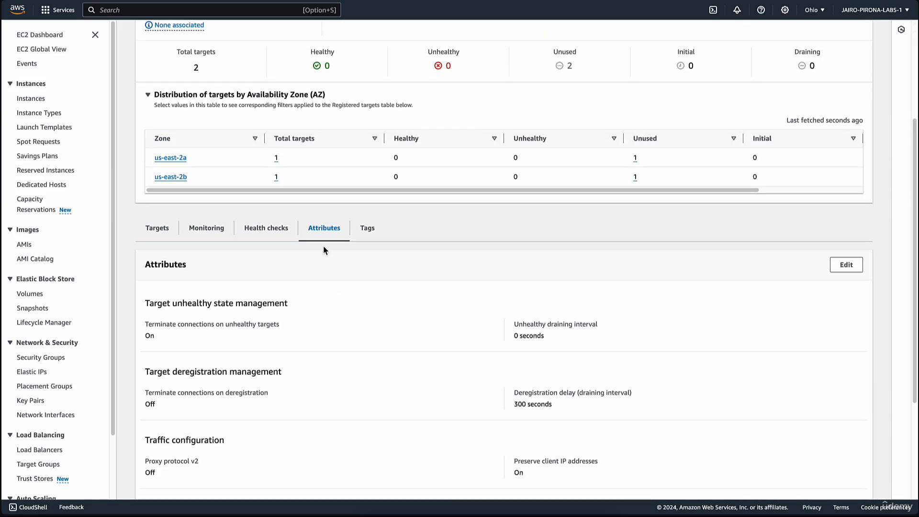
# Open the TG-2-HTTP attributes for editing and try turning off connection termination for unhealthy targets to access the unhealthy draining interval.
pyautogui.click(847, 265)
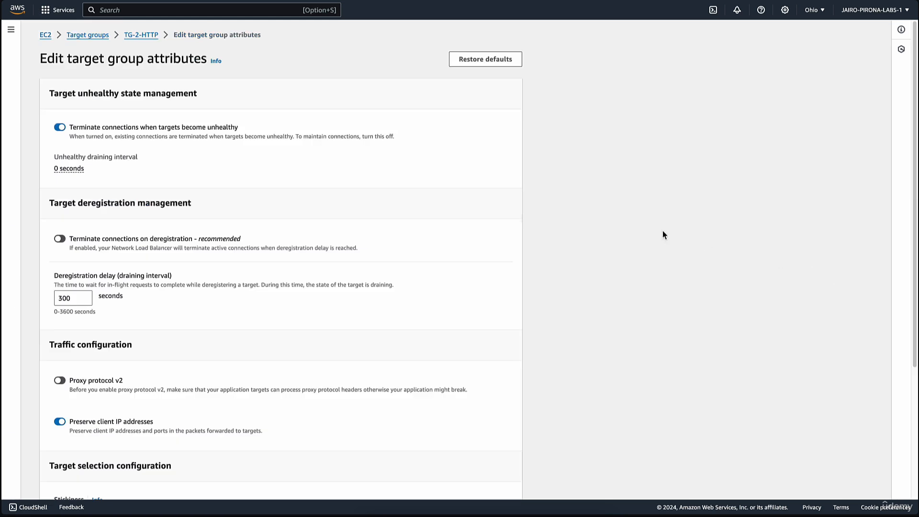
pyautogui.click(60, 128)
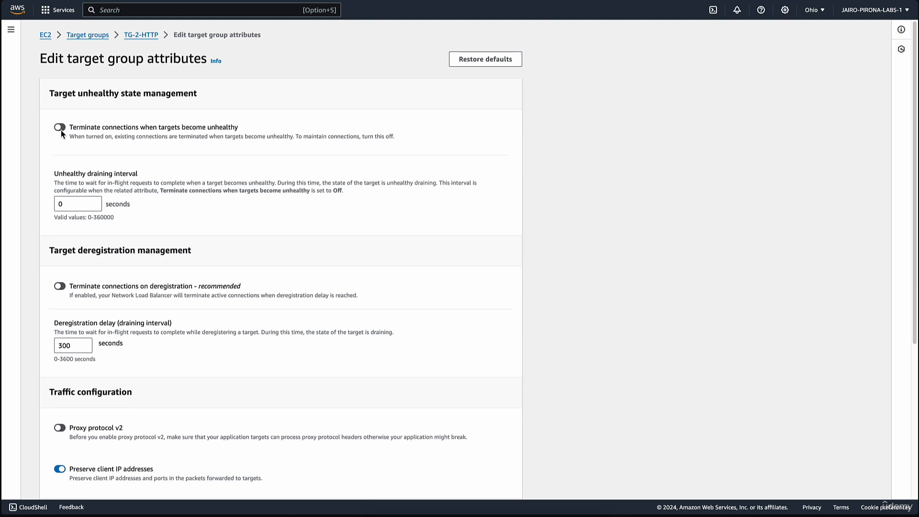
pyautogui.click(59, 127)
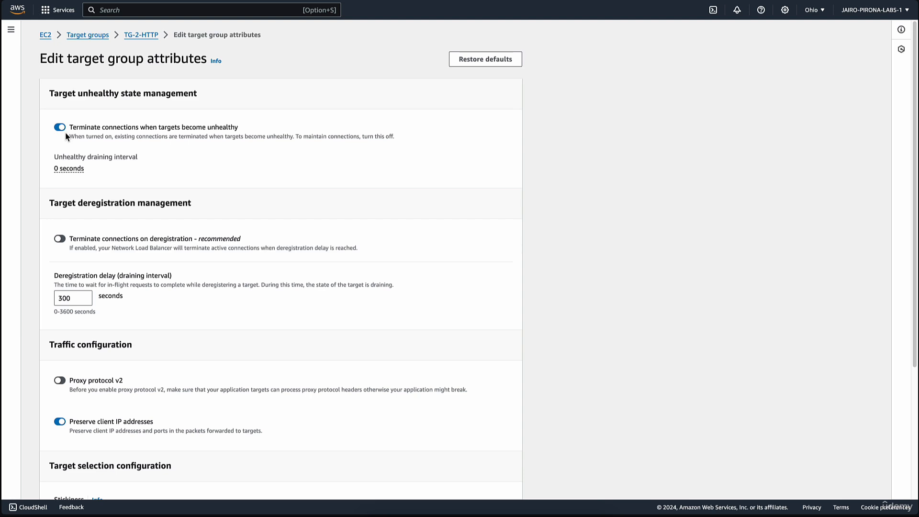
pyautogui.click(63, 130)
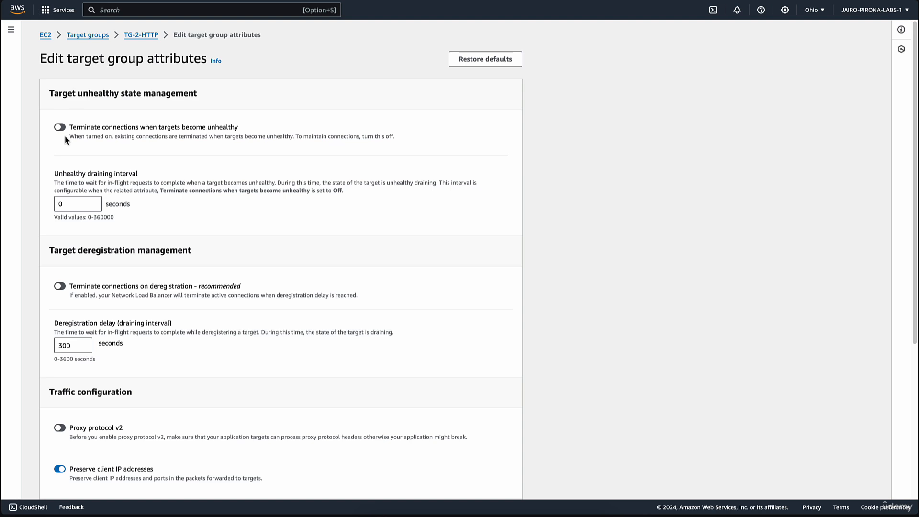
pyautogui.click(74, 206)
pyautogui.doubleClick(73, 206)
pyautogui.click(76, 205)
# Examine the traffic configuration, target selection and expanded target group health requirements, and leave the attribute editor without saving.
pyautogui.scroll(-5, 122, 216)
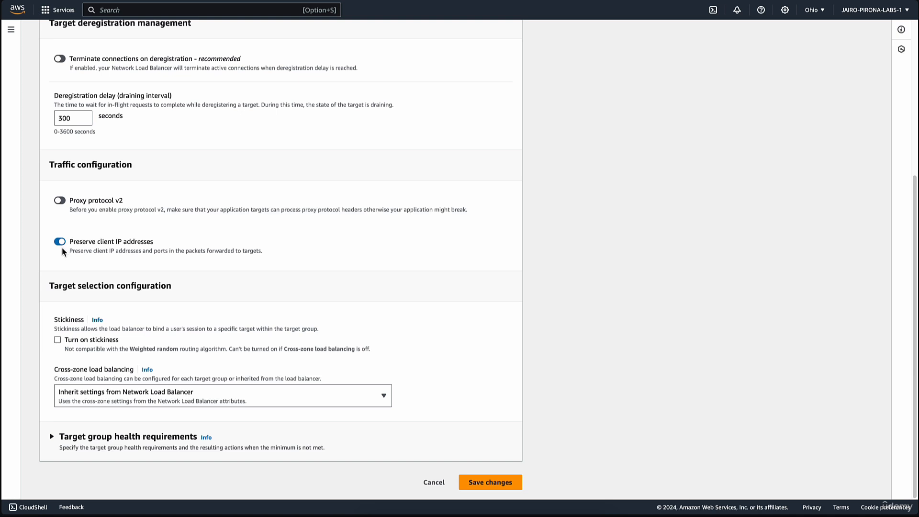
pyautogui.click(148, 437)
pyautogui.scroll(-5, 272, 377)
pyautogui.scroll(-1, 297, 395)
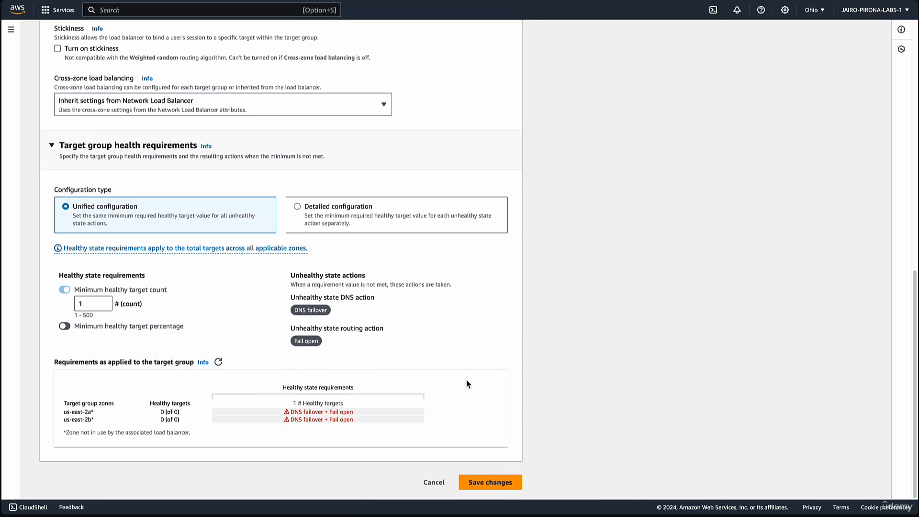
pyautogui.click(434, 482)
pyautogui.click(586, 304)
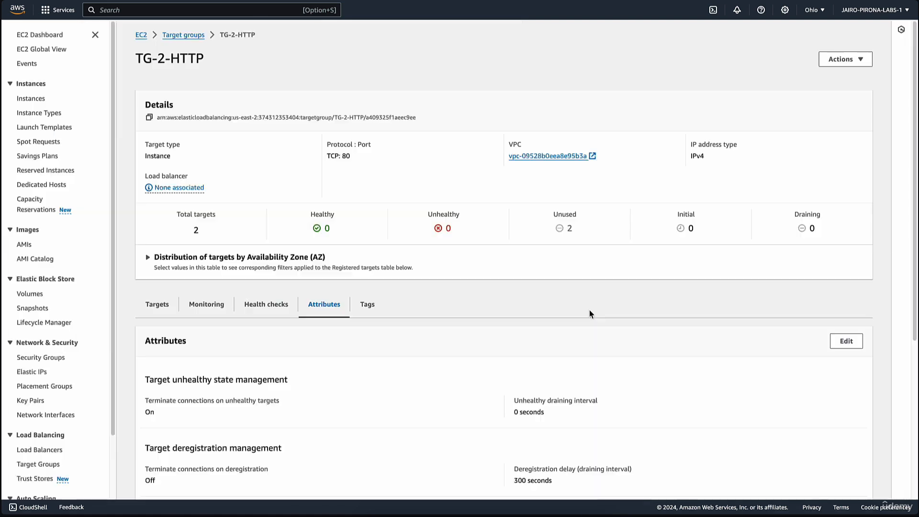